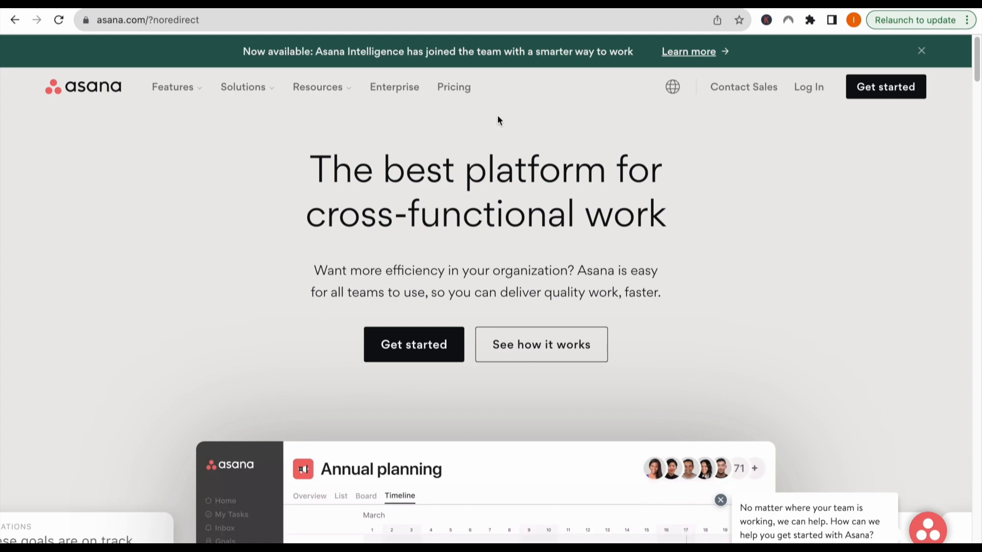
Open Asana's pricing page.
{"action": "left_click", "coordinate": [454, 88]}
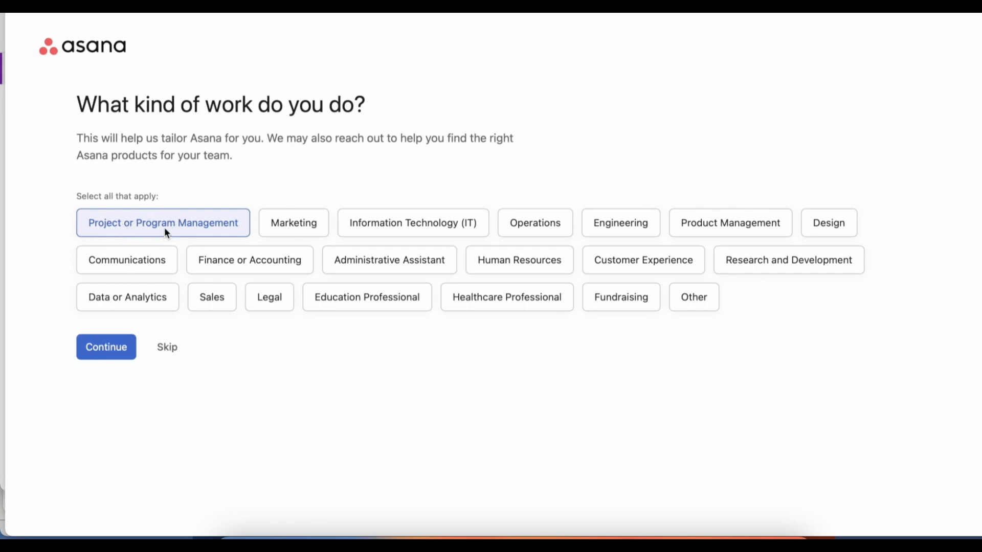
Submit Project or Program Management as the kind of work and Project and process management as the main objective.
{"action": "left_click", "coordinate": [106, 348]}
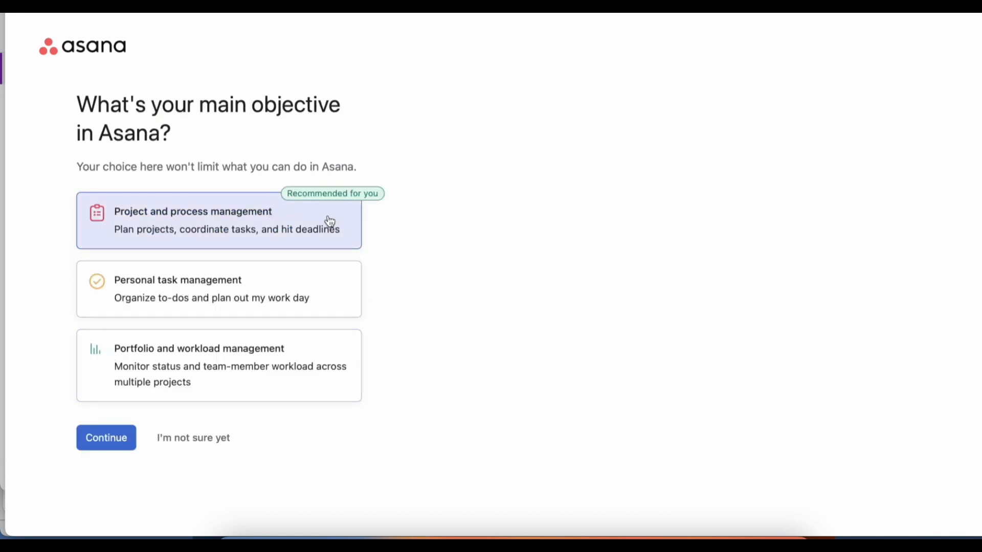
{"action": "left_click", "coordinate": [281, 228]}
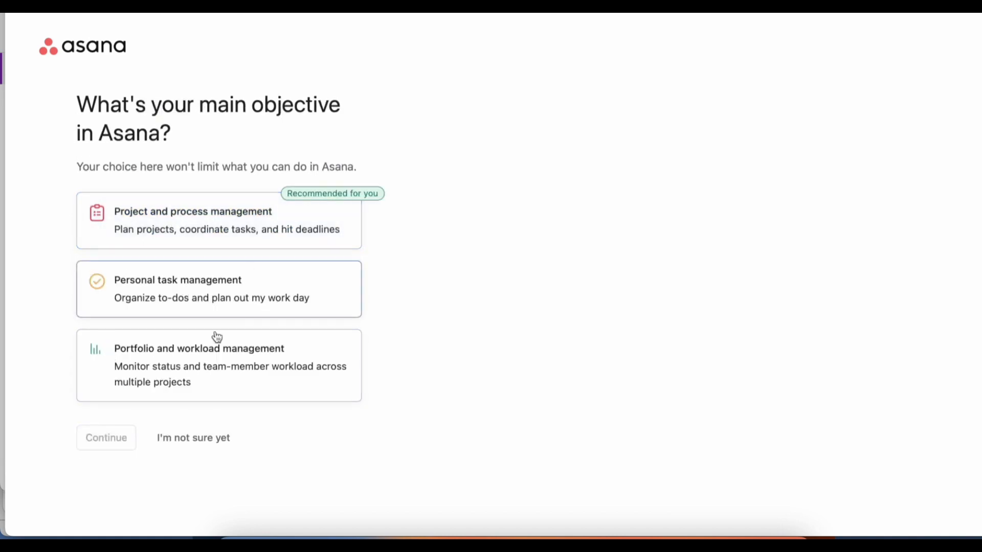
{"action": "left_click", "coordinate": [192, 225]}
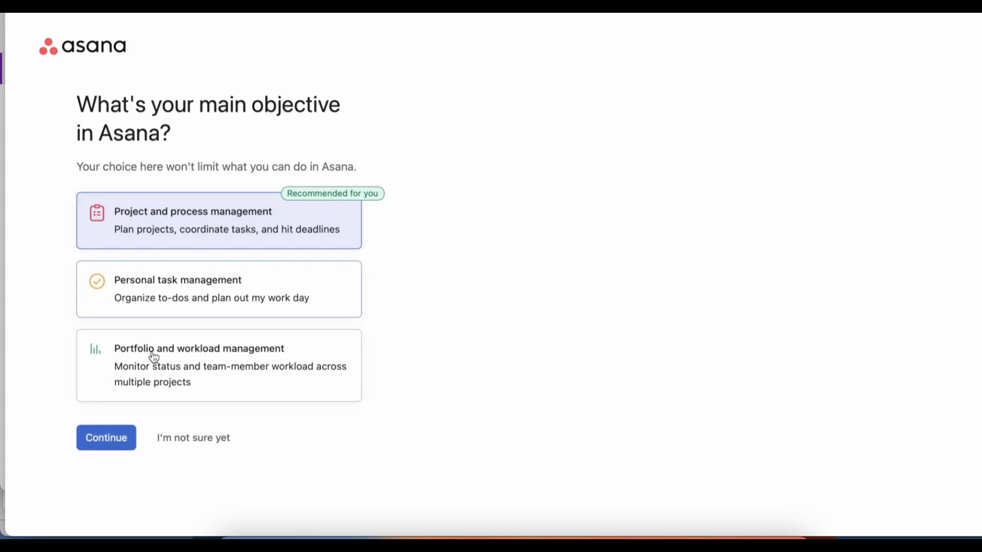
{"action": "left_click", "coordinate": [121, 449]}
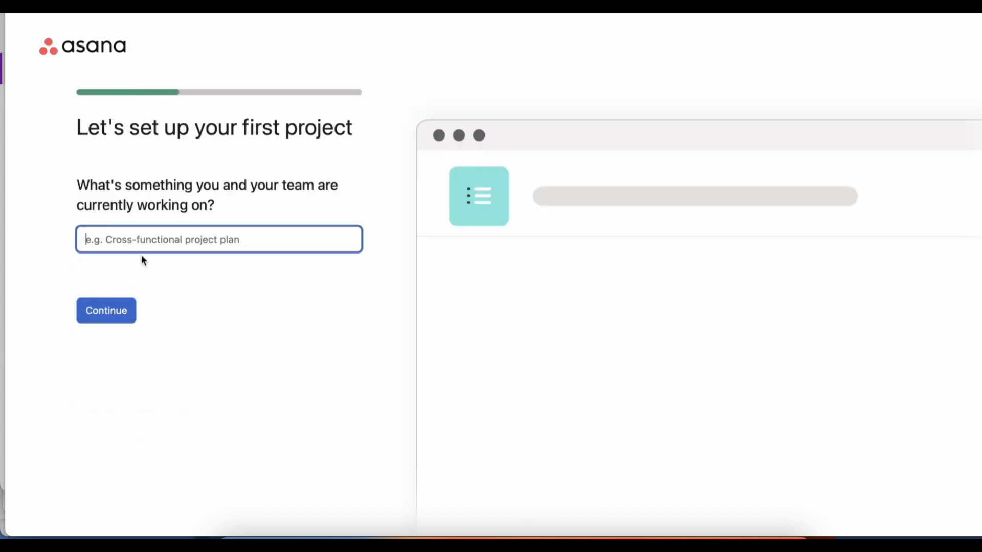
Name the first project "my 1st project" and give it task 1, task 2 and task 3 with sections To do, Doing and Done.
{"action": "type", "text": "my 1st project"}
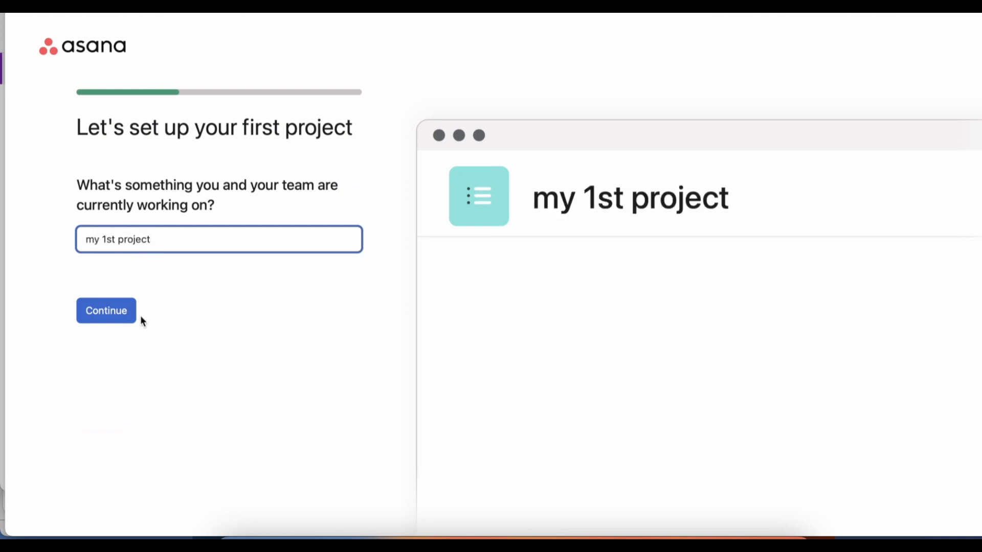
{"action": "left_click", "coordinate": [125, 313]}
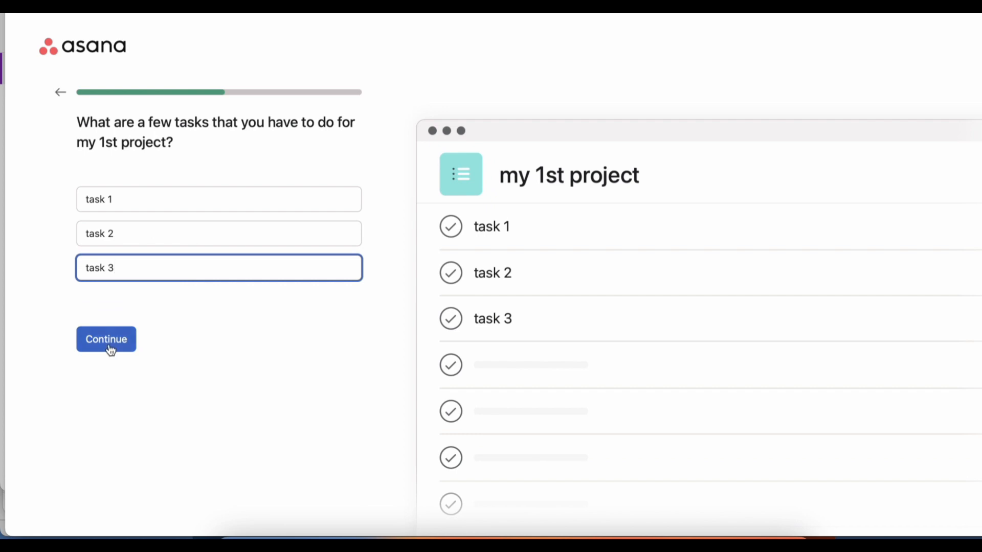
{"action": "left_click", "coordinate": [106, 340]}
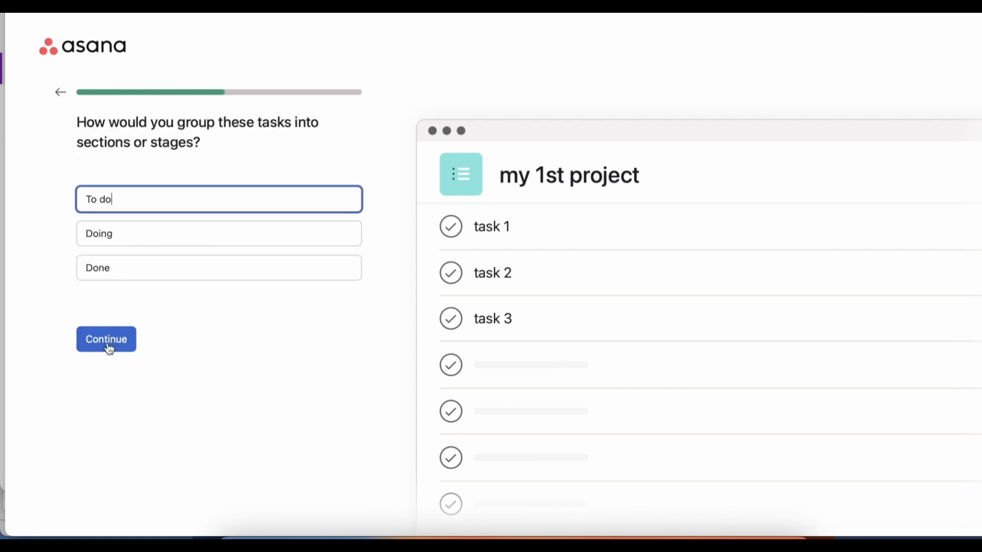
{"action": "left_click", "coordinate": [107, 346]}
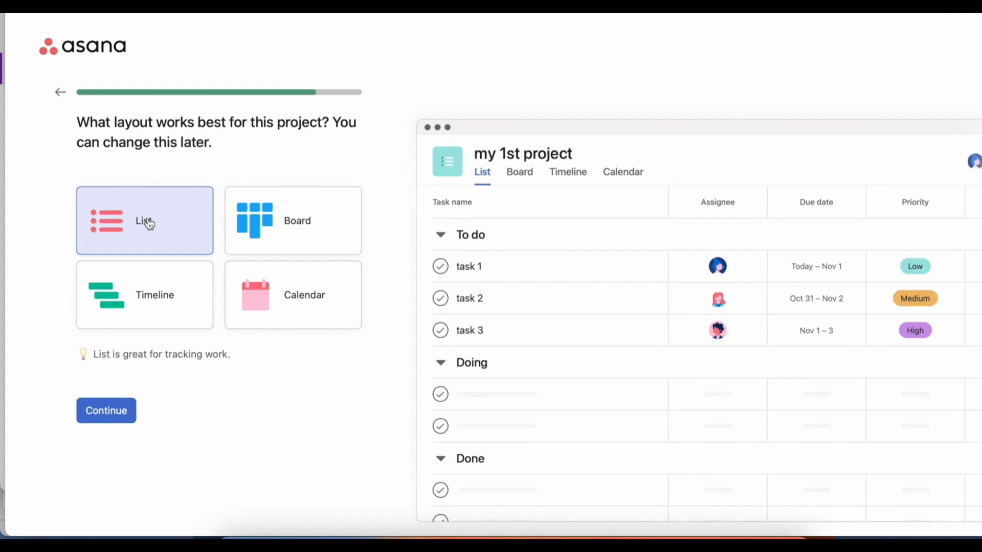
Preview the Board, Timeline and Calendar layouts and choose Board for the project.
{"action": "left_click", "coordinate": [305, 241]}
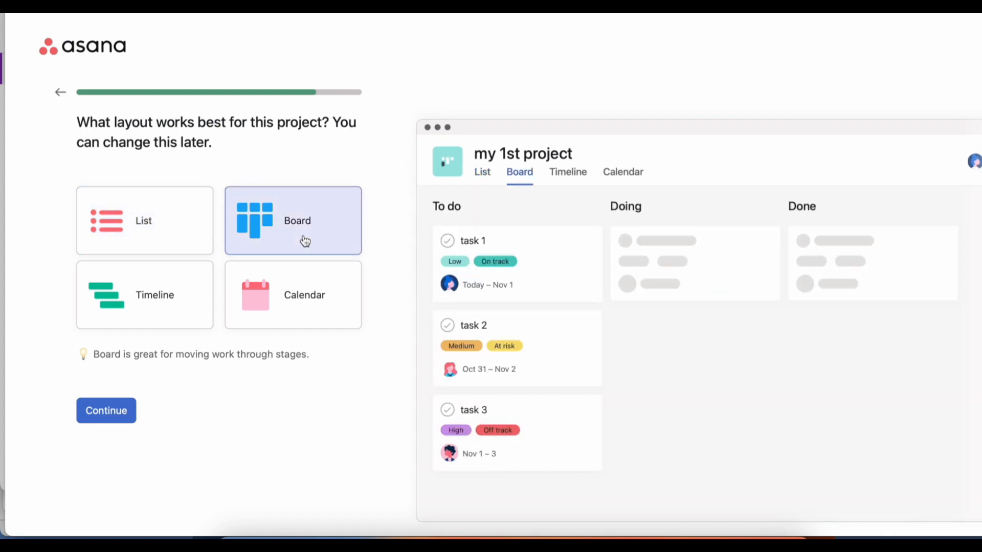
{"action": "left_click", "coordinate": [193, 305]}
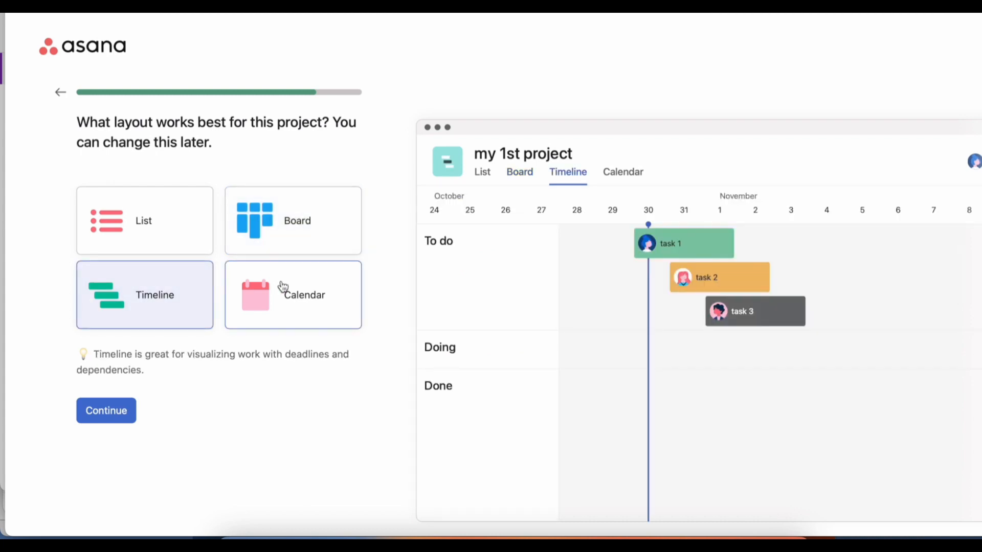
{"action": "left_click", "coordinate": [305, 302]}
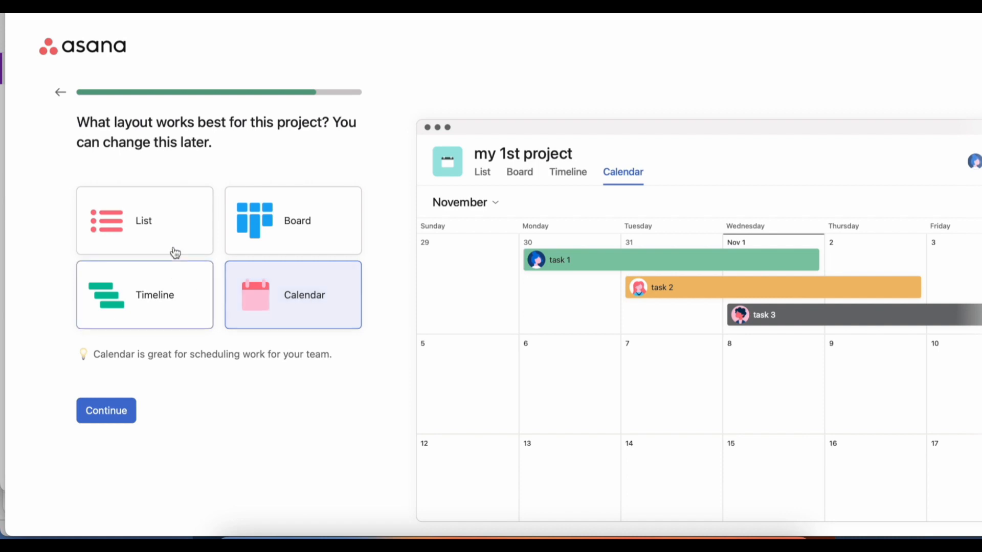
{"action": "left_click", "coordinate": [281, 245]}
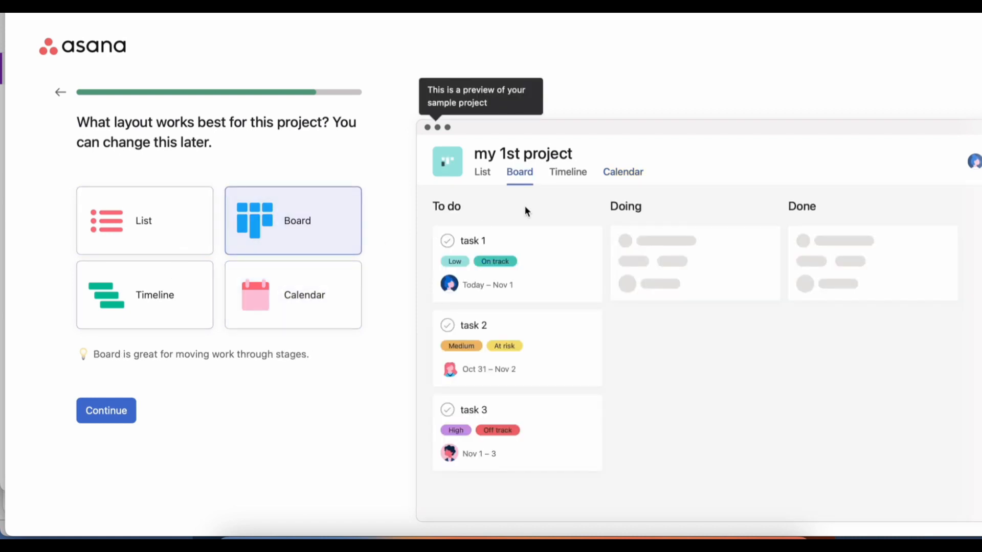
{"action": "left_click", "coordinate": [104, 417]}
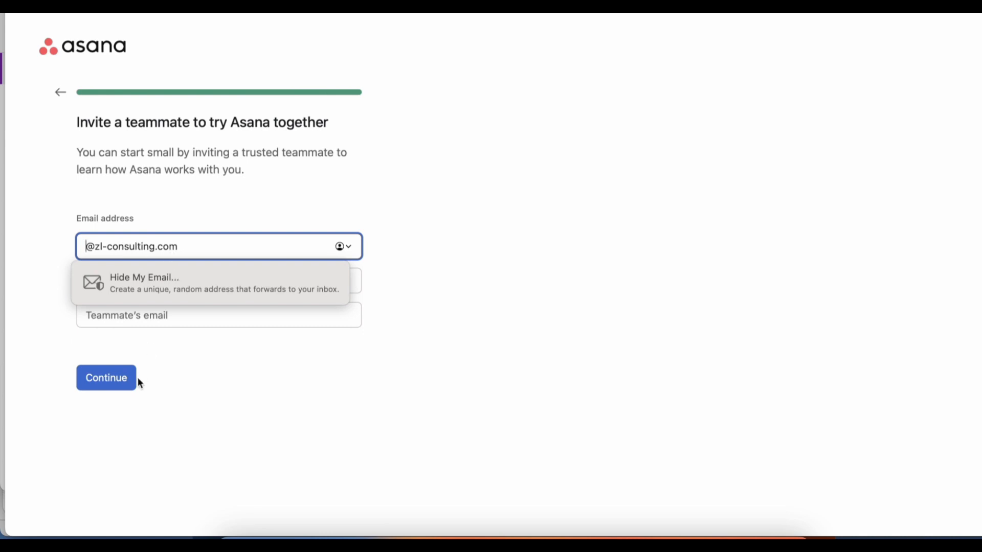
Finish the account setup without inviting teammates or getting the Asana apps.
{"action": "left_click", "coordinate": [110, 379]}
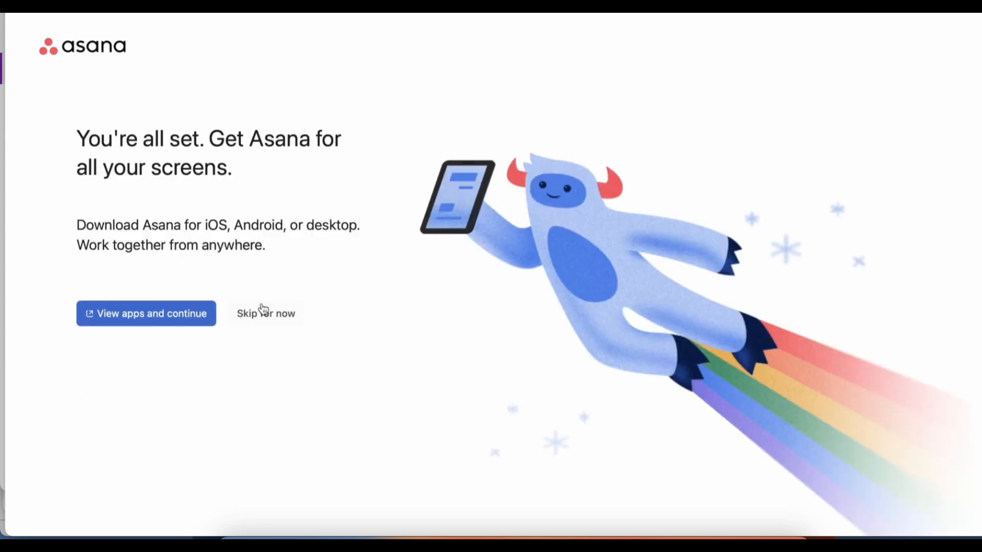
{"action": "left_click", "coordinate": [281, 316]}
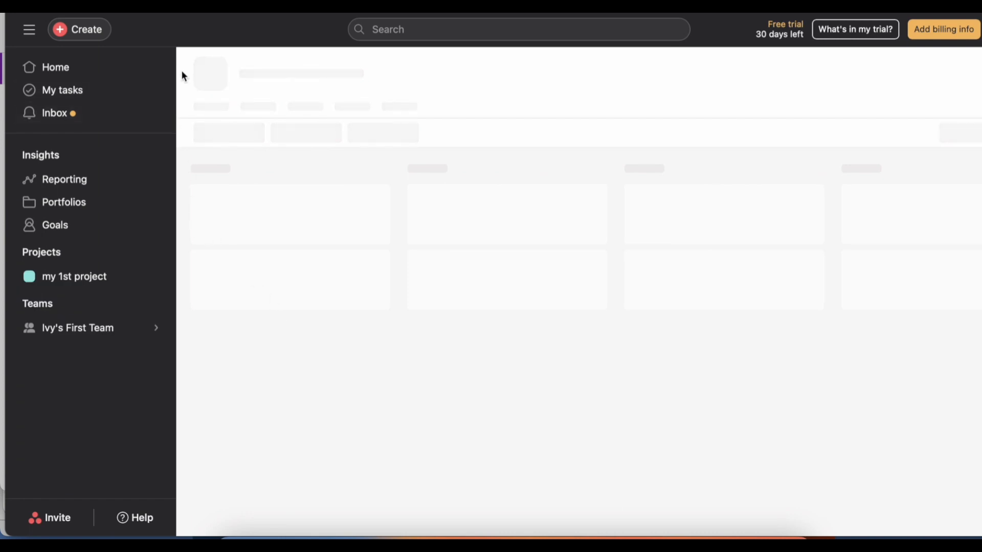
Open My tasks and dismiss the 30-day trial announcement.
{"action": "left_click", "coordinate": [90, 70]}
{"action": "left_click", "coordinate": [95, 91]}
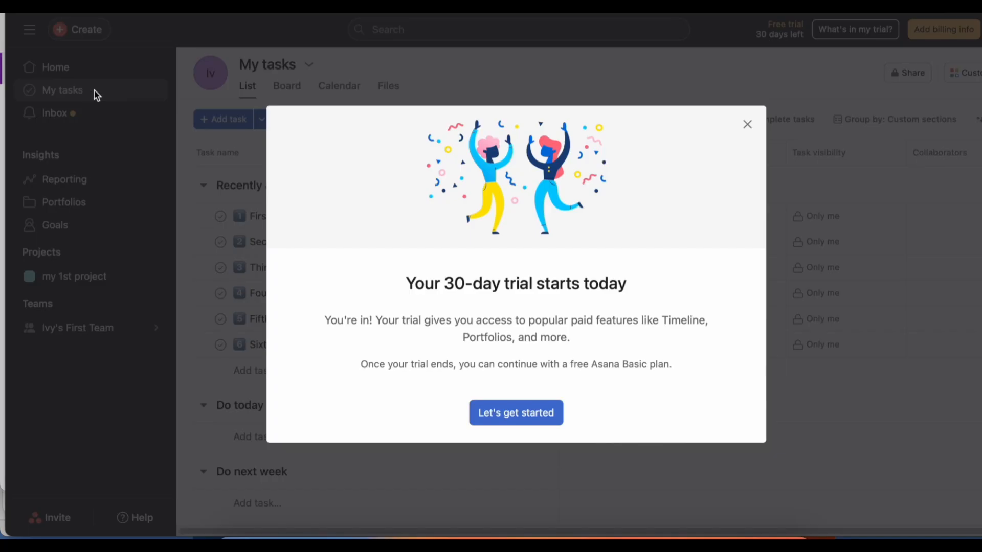
{"action": "left_click", "coordinate": [749, 125]}
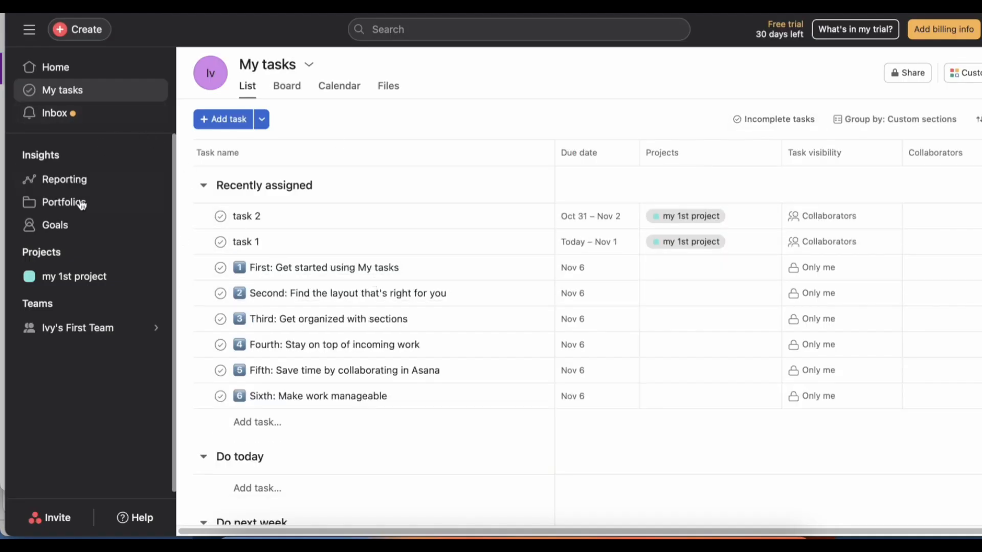
Show My tasks as a board and move task 1 to Do next week and task 2 to Do today.
{"action": "left_click", "coordinate": [285, 87]}
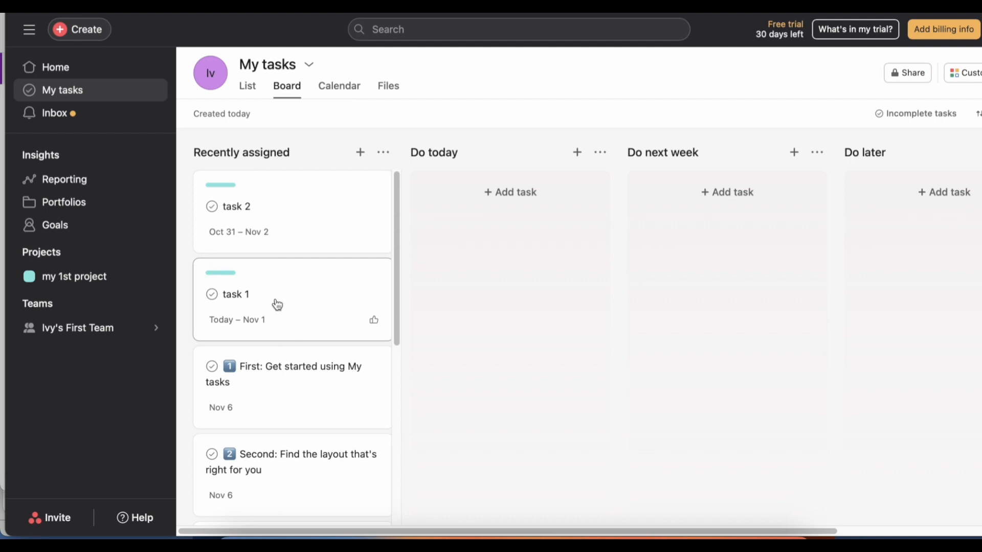
{"action": "left_click_drag", "start_coordinate": [277, 304], "coordinate": [487, 219]}
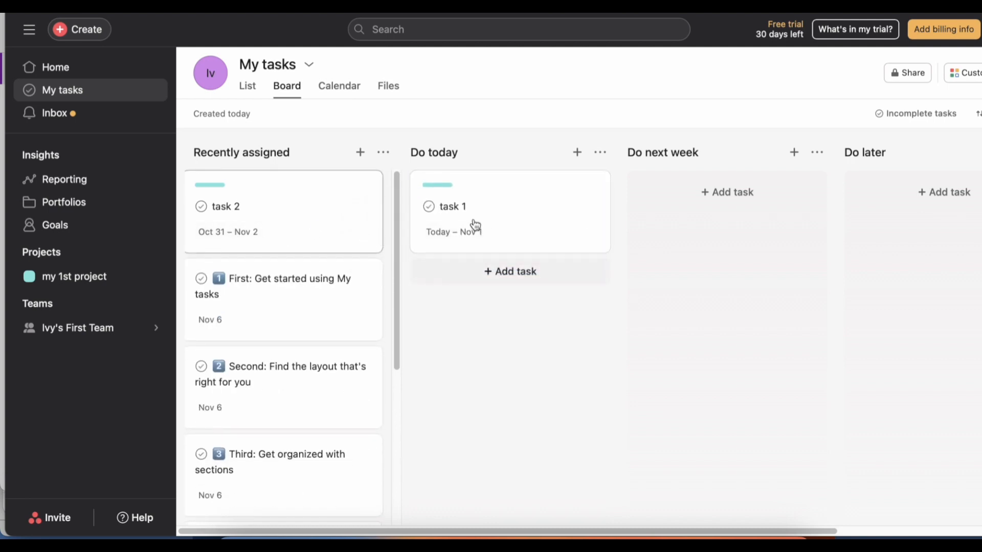
{"action": "left_click_drag", "start_coordinate": [591, 229], "coordinate": [736, 220]}
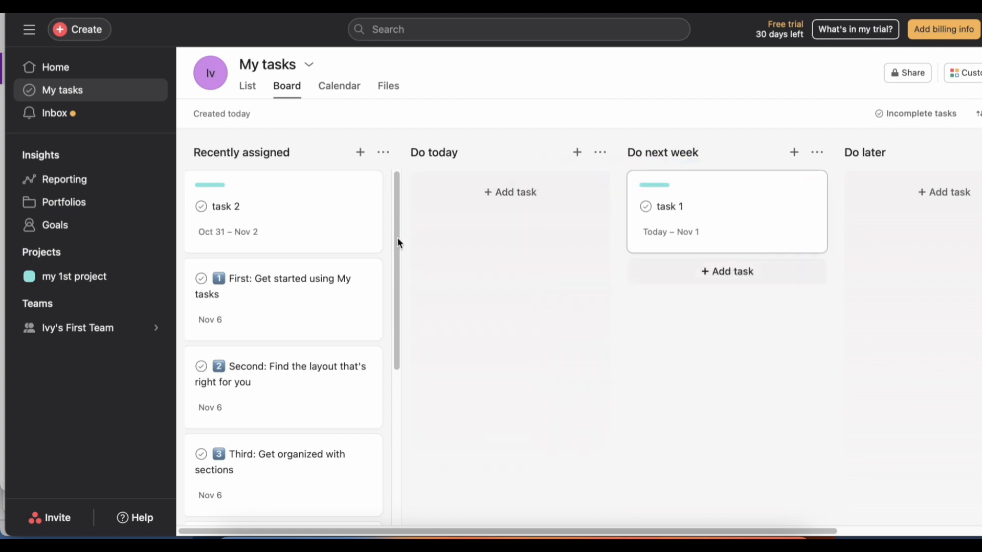
{"action": "left_click_drag", "start_coordinate": [302, 226], "coordinate": [506, 223]}
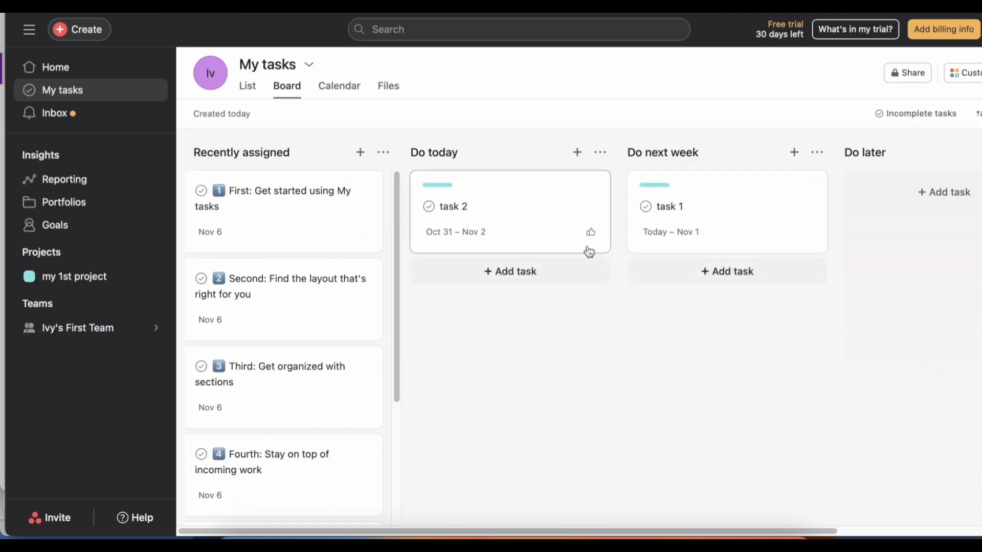
Set task 2's dates to November 2–15 and move it to the Doing section of my 1st project.
{"action": "left_click", "coordinate": [457, 233]}
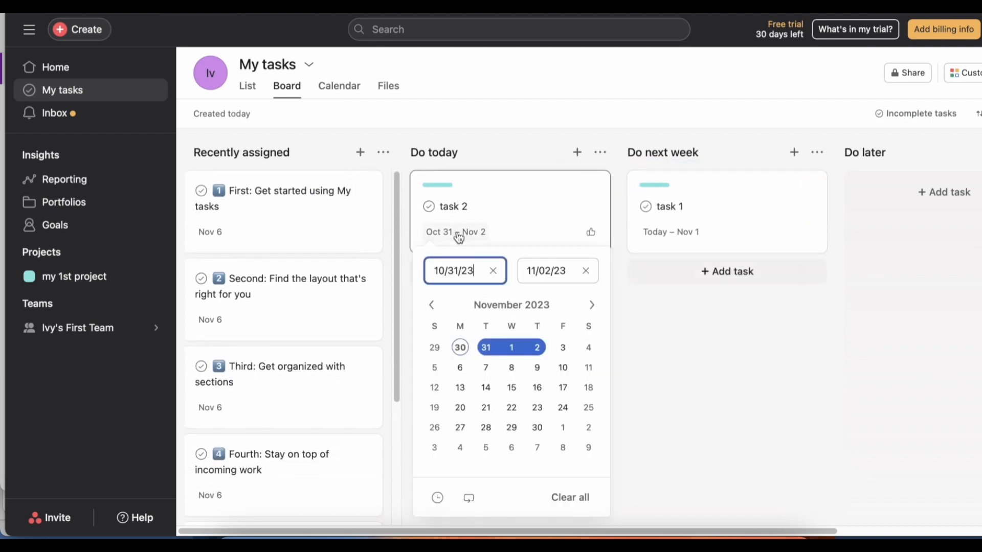
{"action": "left_click", "coordinate": [512, 394]}
{"action": "left_click", "coordinate": [541, 229]}
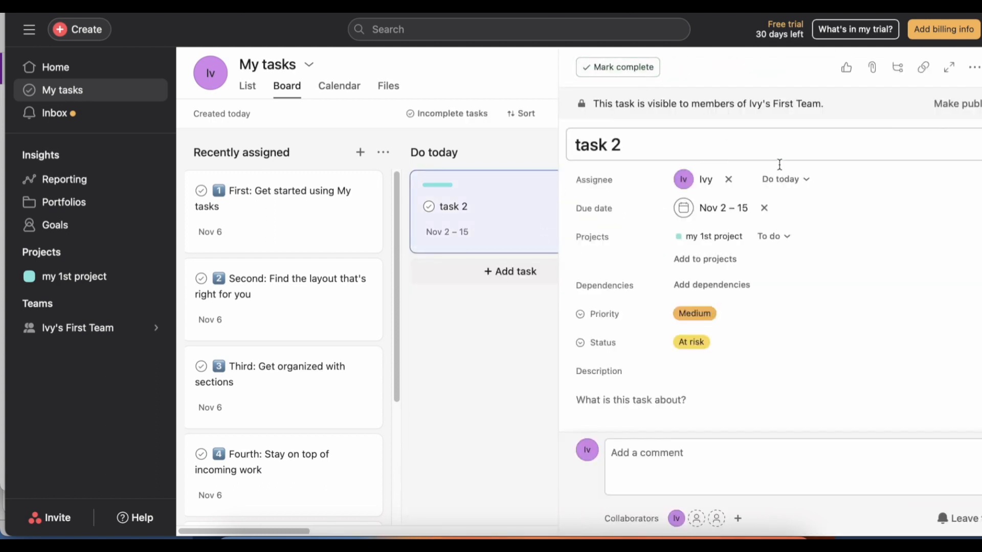
{"action": "left_click", "coordinate": [788, 237]}
{"action": "left_click", "coordinate": [756, 289]}
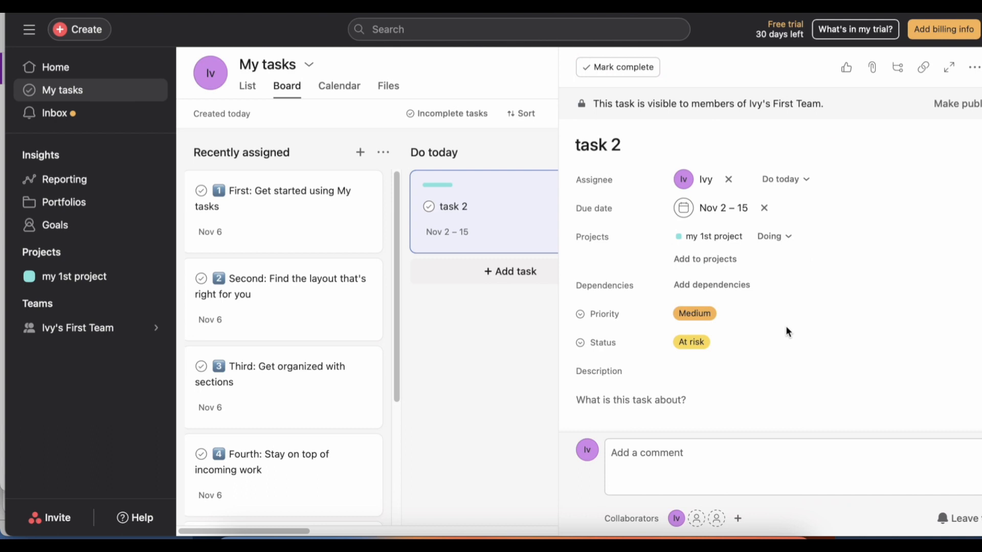
Mark task 2 as blocked by the task "First: Get started using My tasks".
{"action": "left_click", "coordinate": [702, 276]}
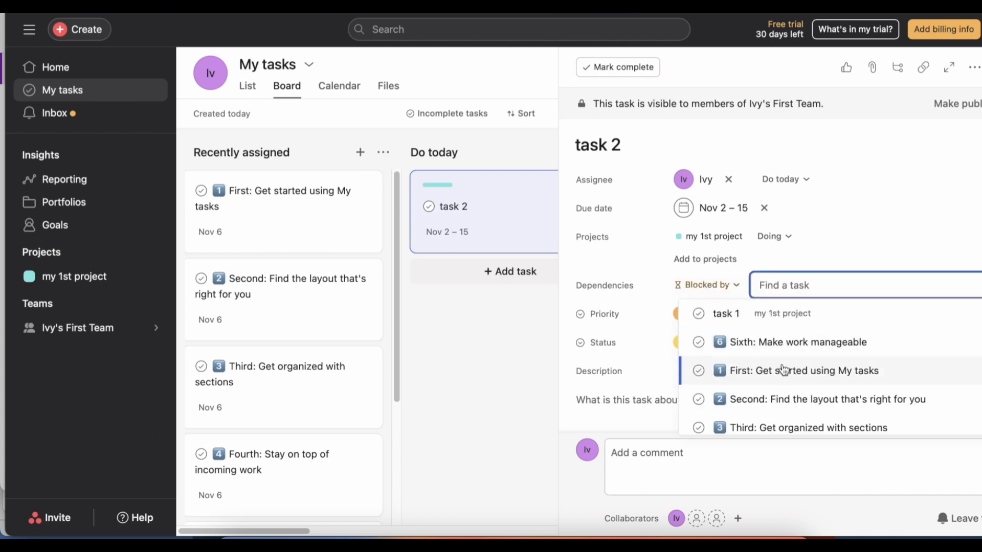
{"action": "left_click", "coordinate": [783, 370]}
Set task 2's priority to Low and its status to On track.
{"action": "left_click", "coordinate": [706, 314]}
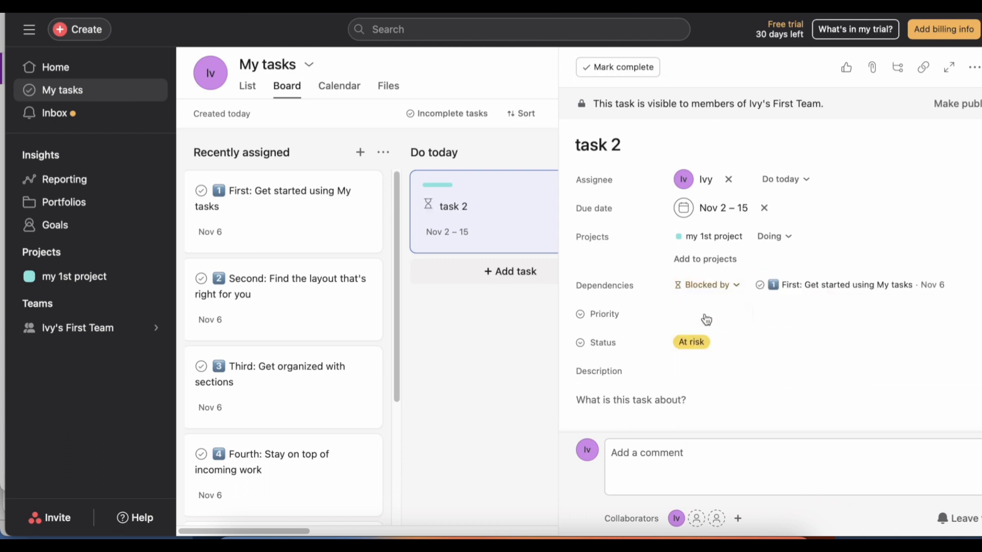
{"action": "left_click", "coordinate": [727, 364]}
{"action": "left_click", "coordinate": [686, 344]}
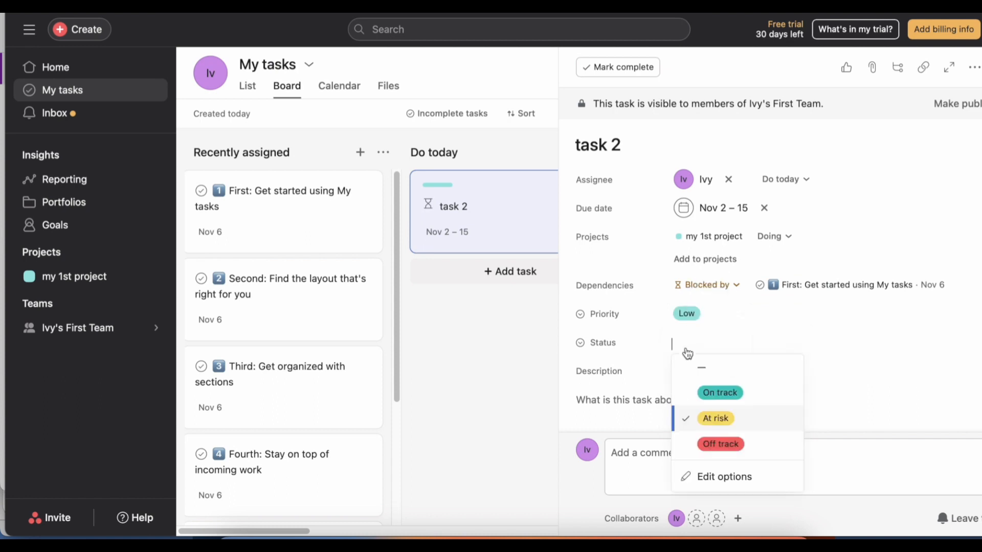
{"action": "left_click", "coordinate": [719, 392]}
{"action": "left_click", "coordinate": [712, 455]}
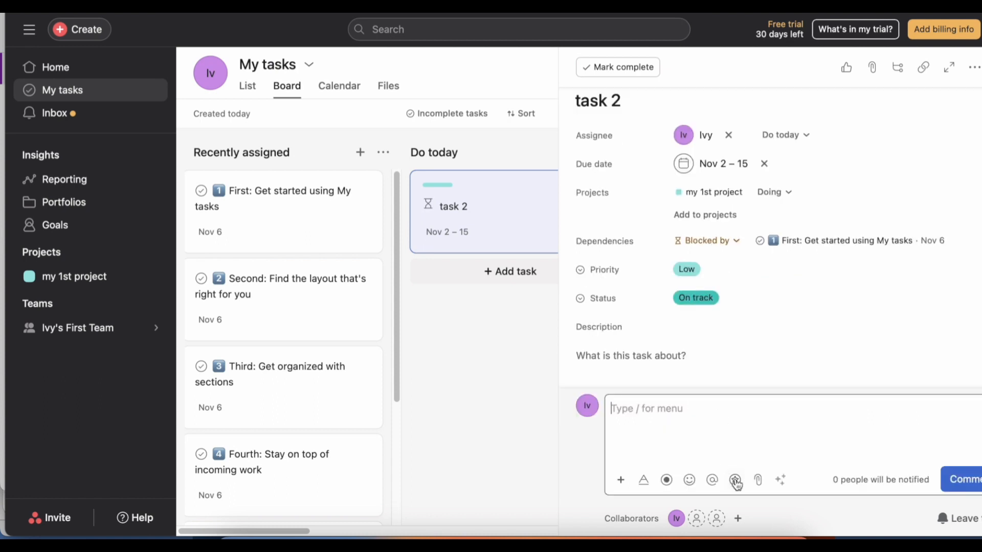
{"action": "type", "text": "comments"}
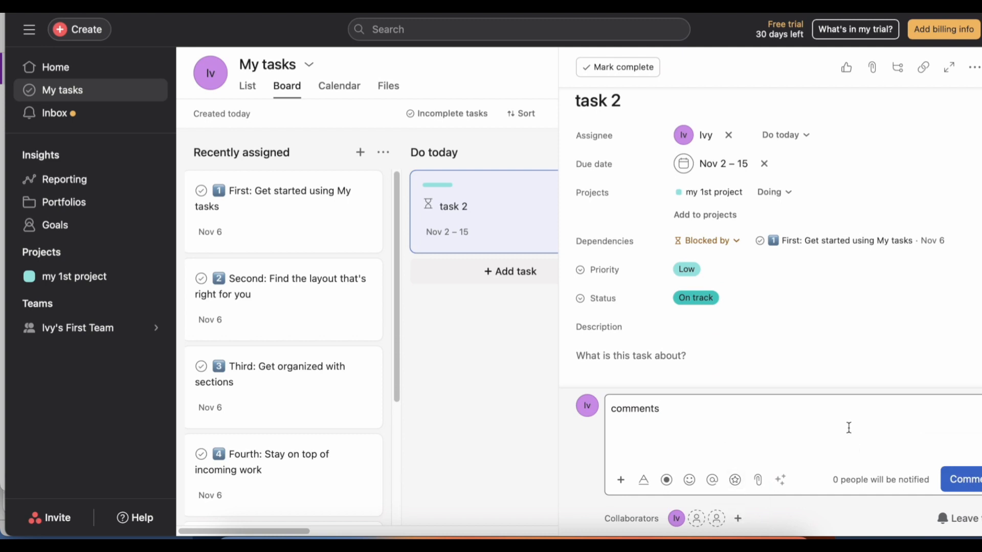
{"action": "type", "text": " @"}
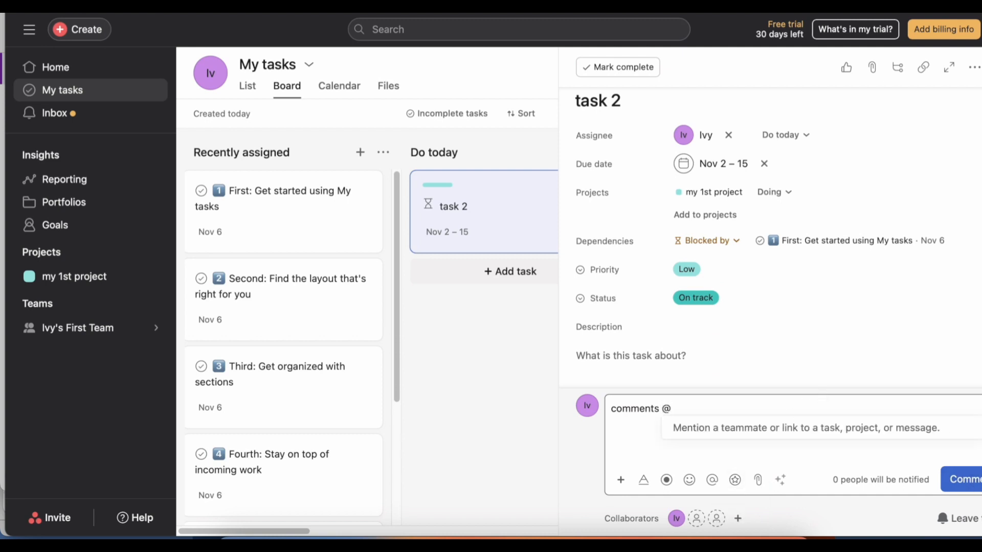
{"action": "type", "text": "people"}
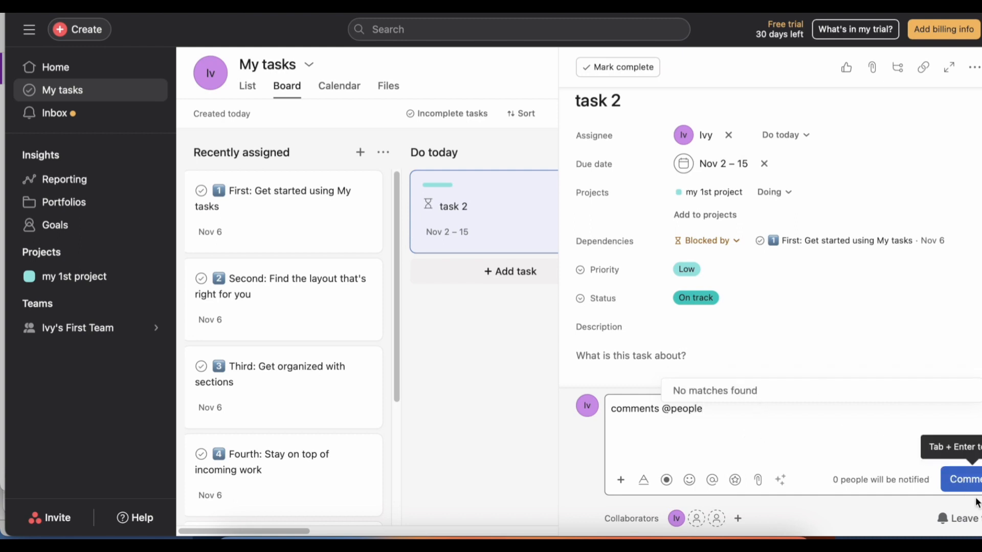
{"action": "left_click", "coordinate": [964, 480]}
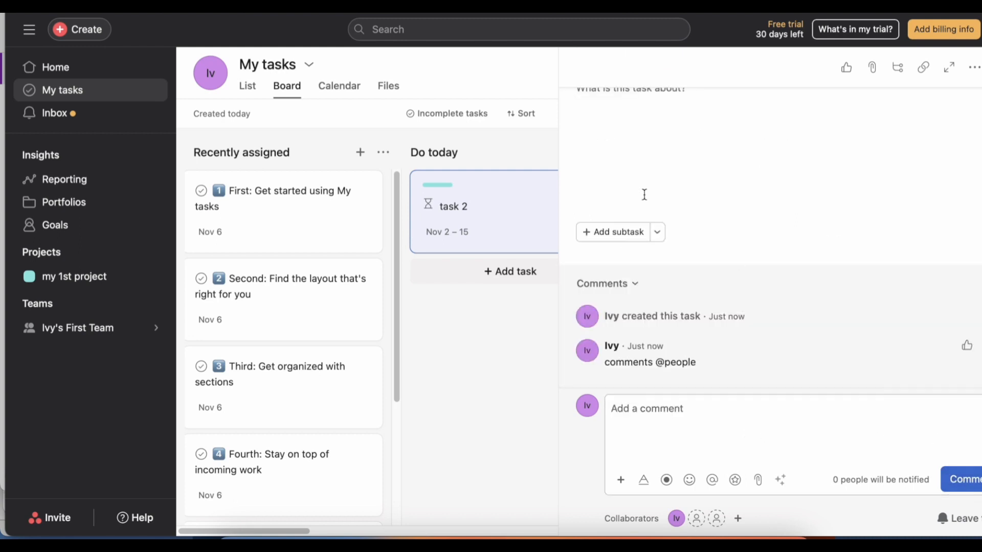
{"action": "left_click", "coordinate": [495, 399]}
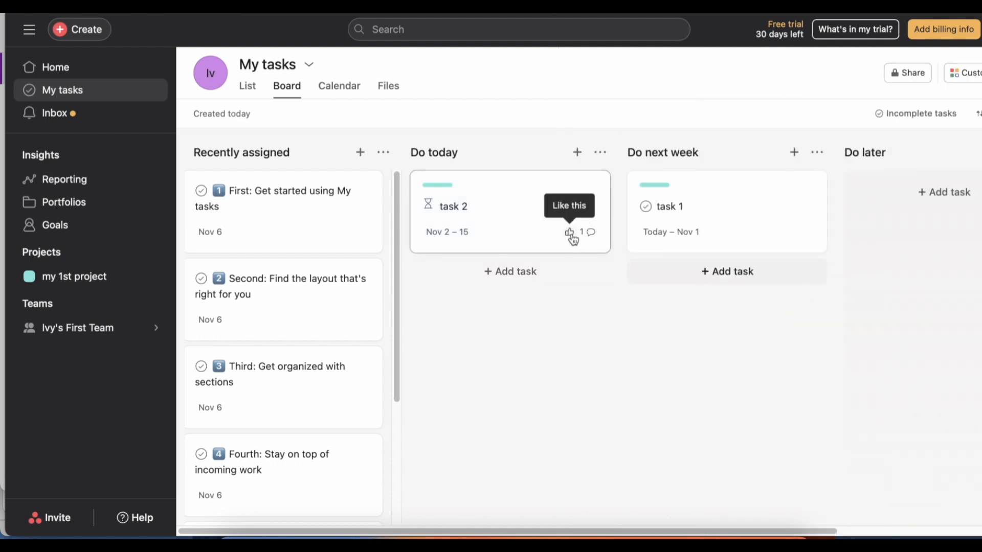
{"action": "left_click", "coordinate": [570, 233]}
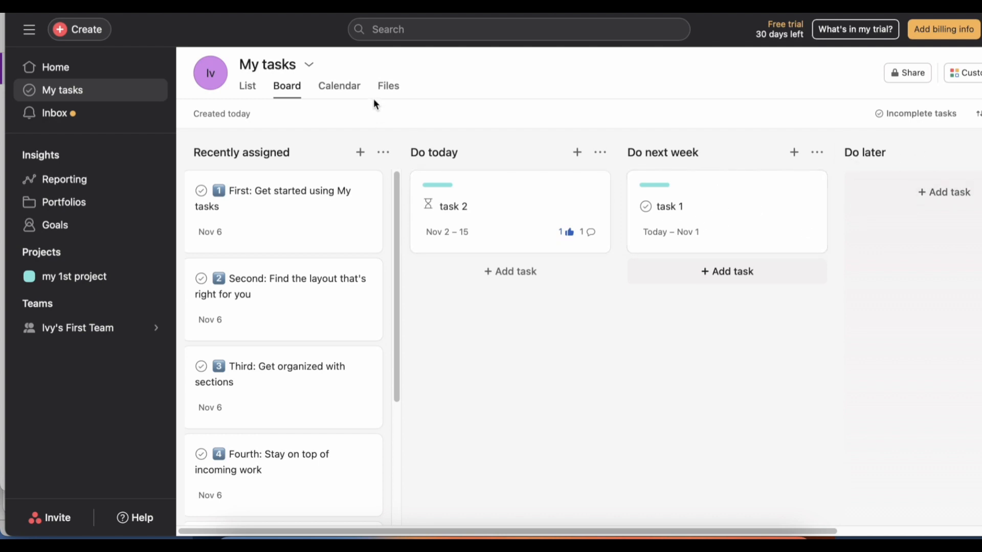
Show My tasks in the calendar view.
{"action": "left_click", "coordinate": [336, 86]}
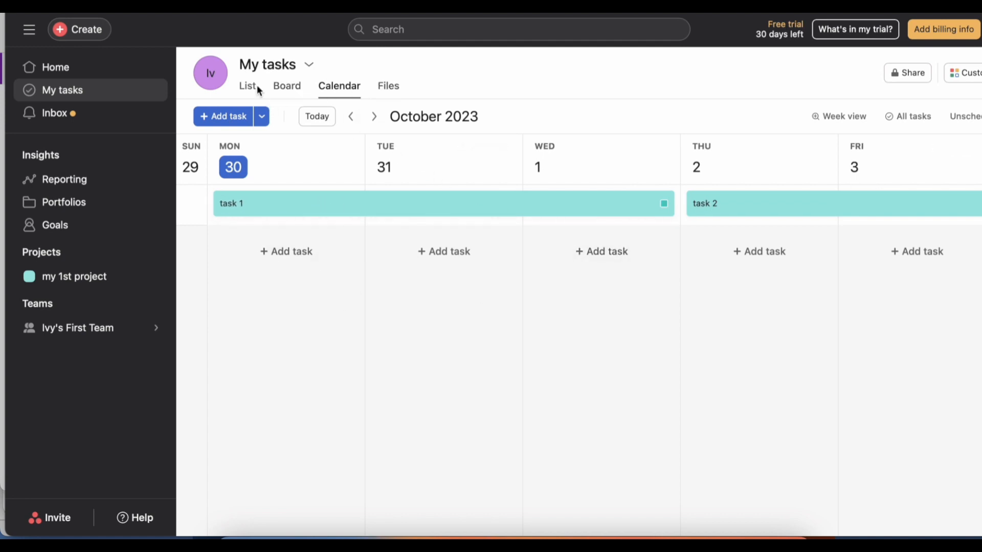
Show the attachments collected in My tasks and view the Inbox activity.
{"action": "left_click", "coordinate": [387, 87]}
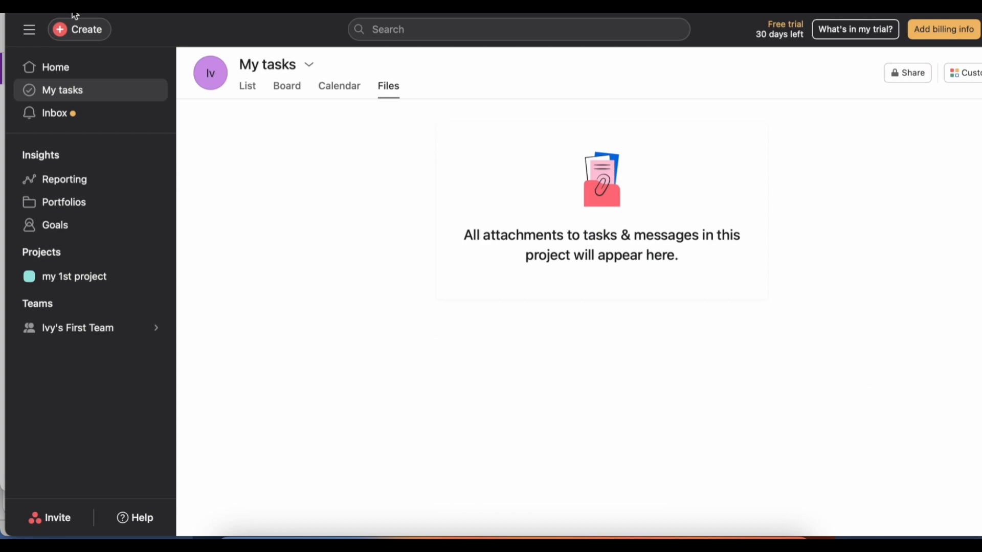
{"action": "left_click", "coordinate": [41, 115]}
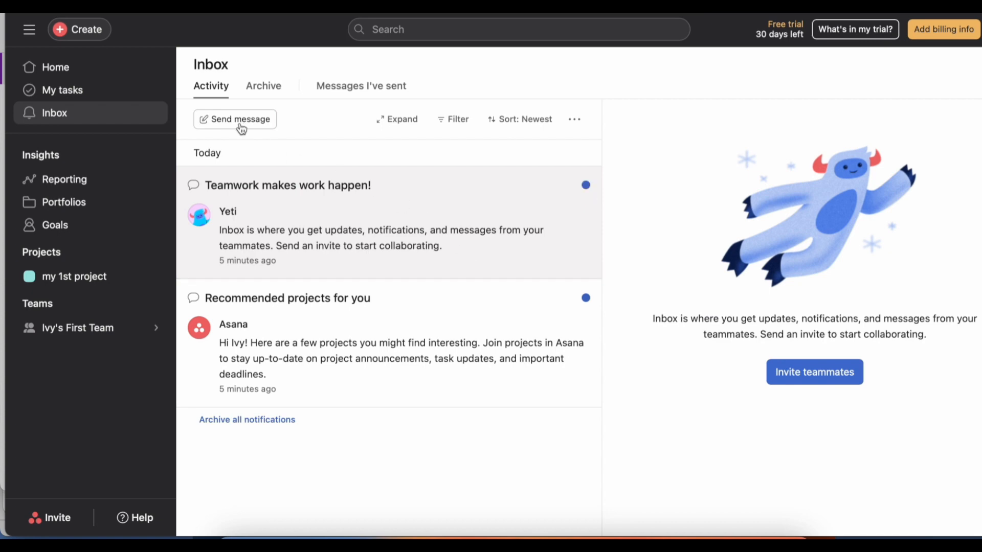
Open my 1st project and look through its dashboard charts and Workflow view.
{"action": "left_click", "coordinate": [42, 278]}
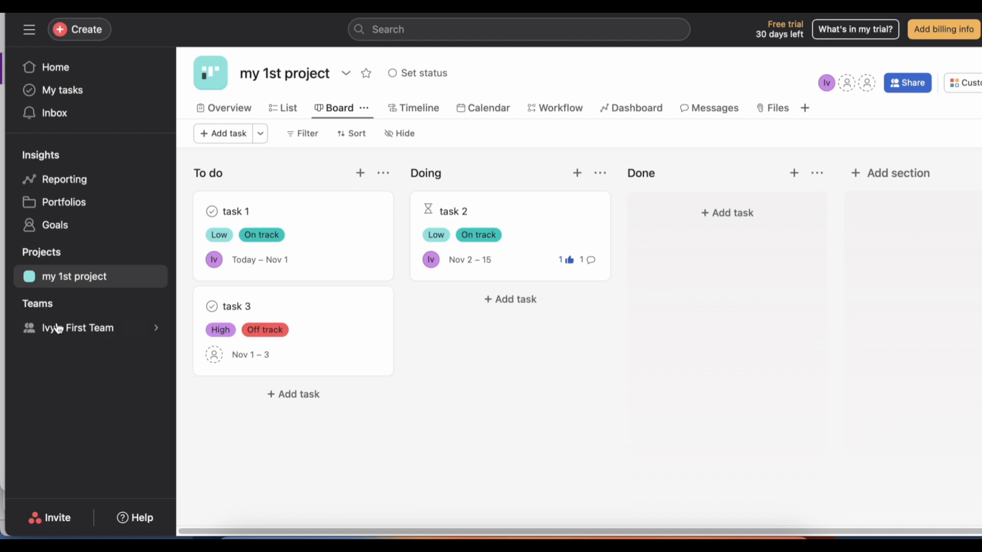
{"action": "mouse_move", "coordinate": [52, 326]}
{"action": "left_click", "coordinate": [634, 108]}
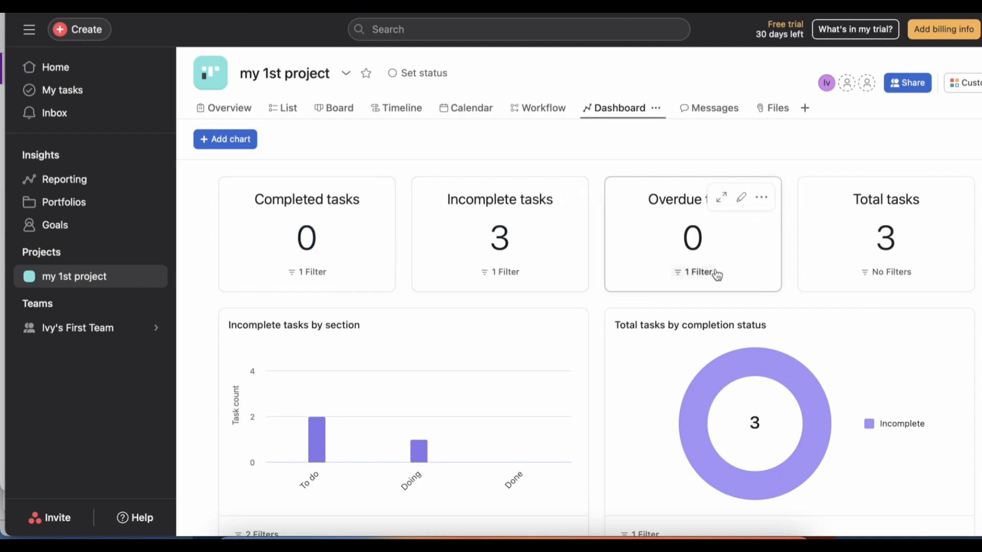
{"action": "mouse_move", "coordinate": [315, 424]}
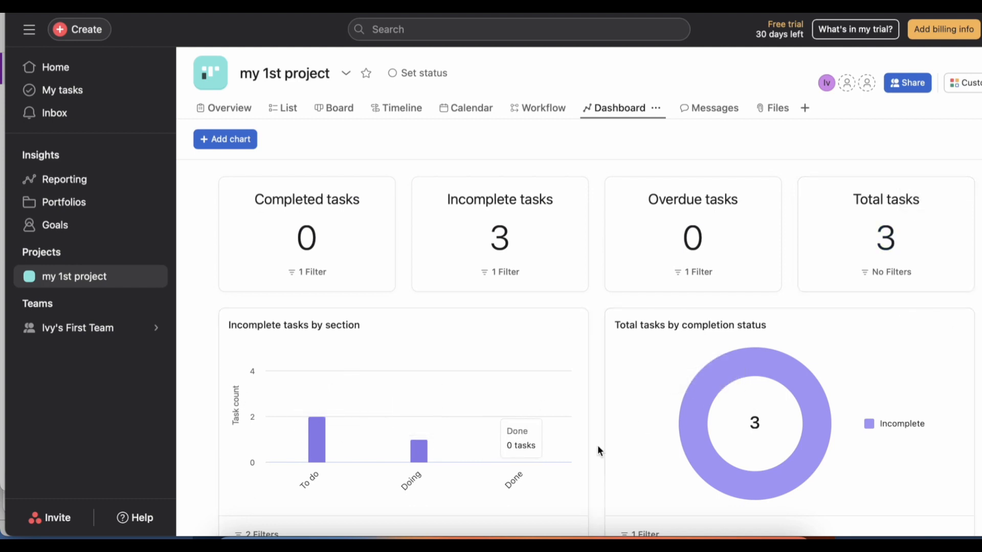
{"action": "scroll", "coordinate": [598, 445], "scroll_direction": "down", "scroll_amount": 1}
{"action": "scroll", "coordinate": [597, 445], "scroll_direction": "down", "scroll_amount": 5}
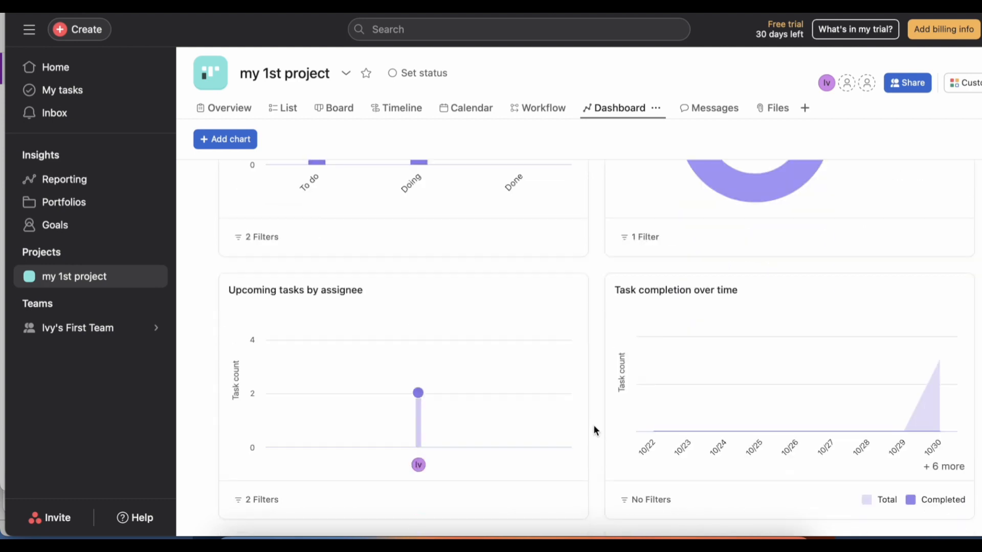
{"action": "scroll", "coordinate": [597, 435], "scroll_direction": "up", "scroll_amount": 6}
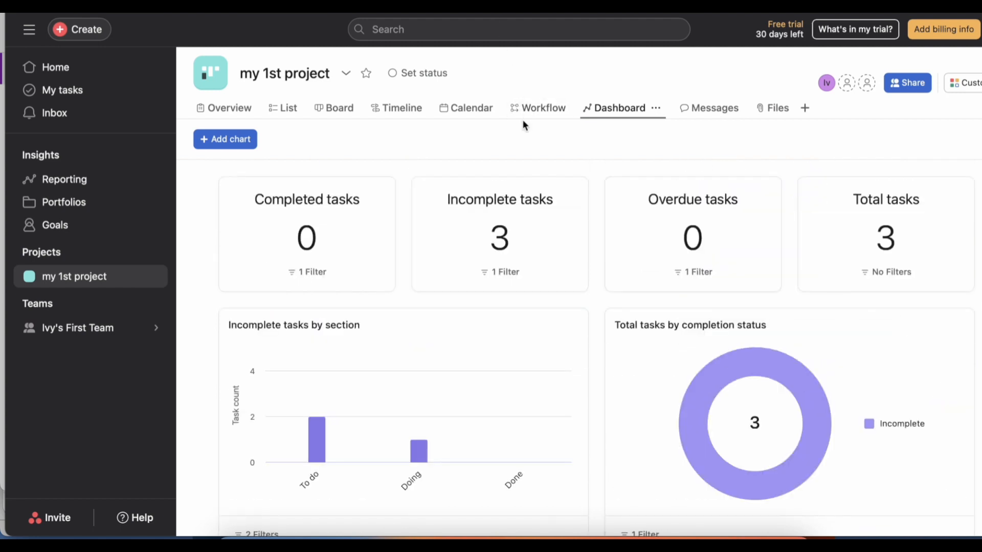
{"action": "left_click", "coordinate": [533, 108]}
Start an At risk status update for my 1st project, examine its Summary and Next steps sections, and leave it unposted.
{"action": "left_click", "coordinate": [410, 73]}
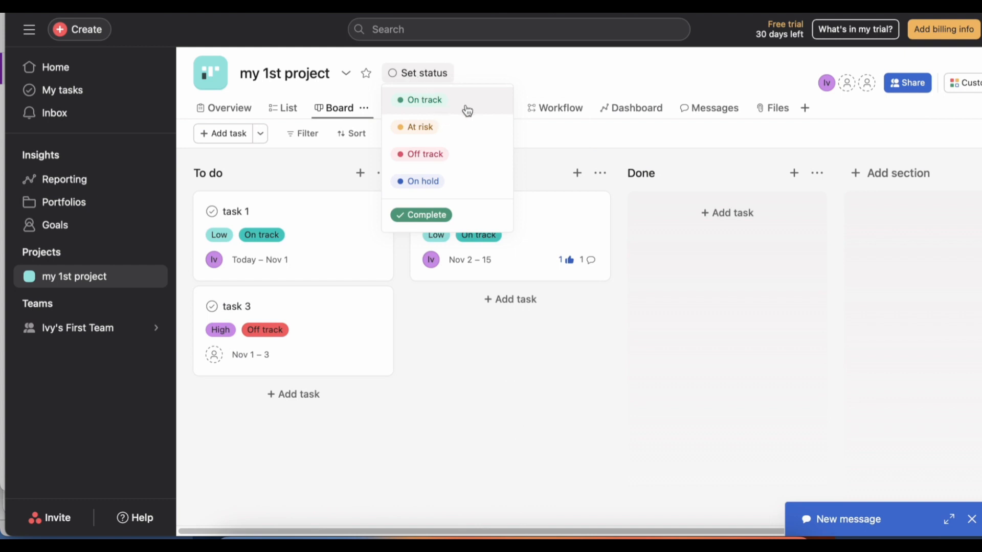
{"action": "left_click", "coordinate": [437, 128]}
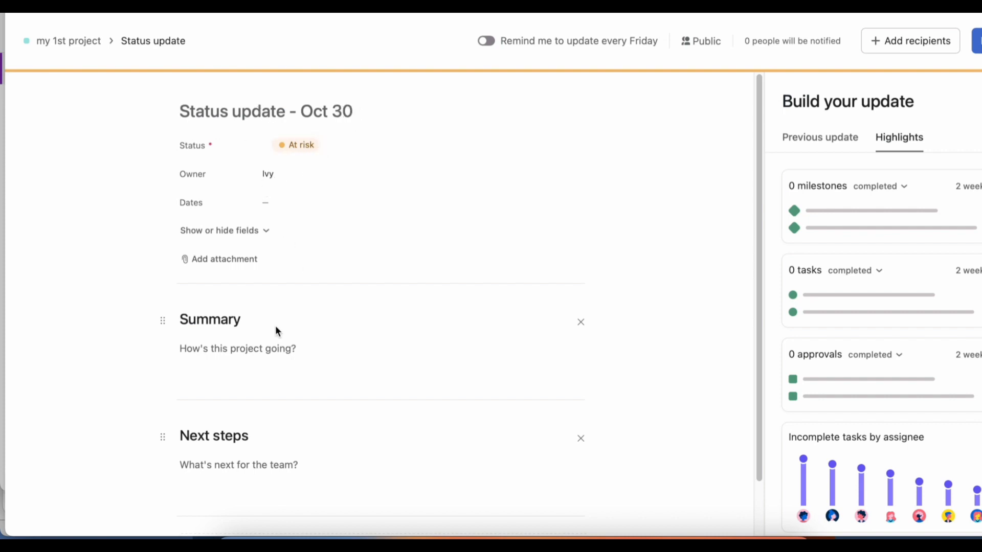
{"action": "left_click", "coordinate": [248, 361]}
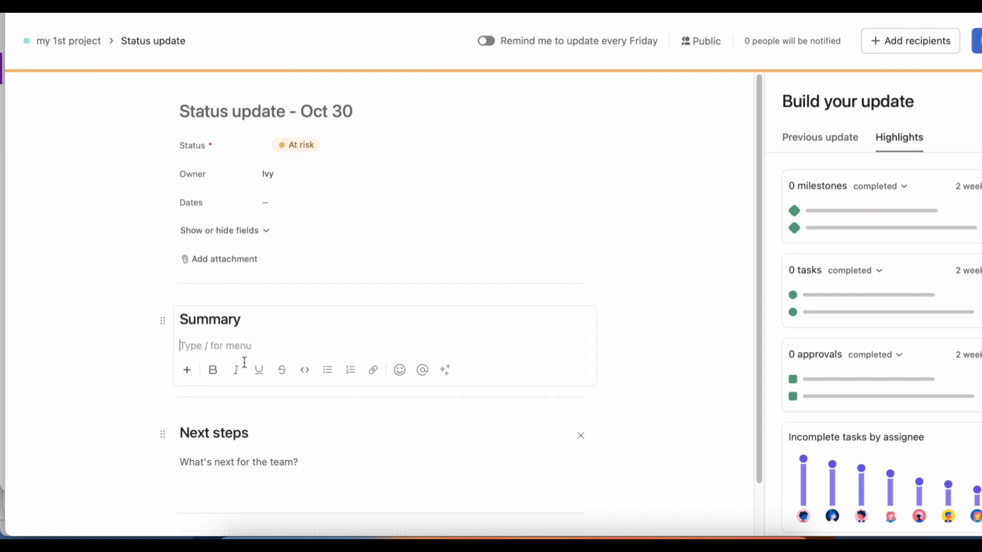
{"action": "left_click", "coordinate": [269, 472]}
{"action": "scroll", "coordinate": [372, 412], "scroll_direction": "down", "scroll_amount": 2}
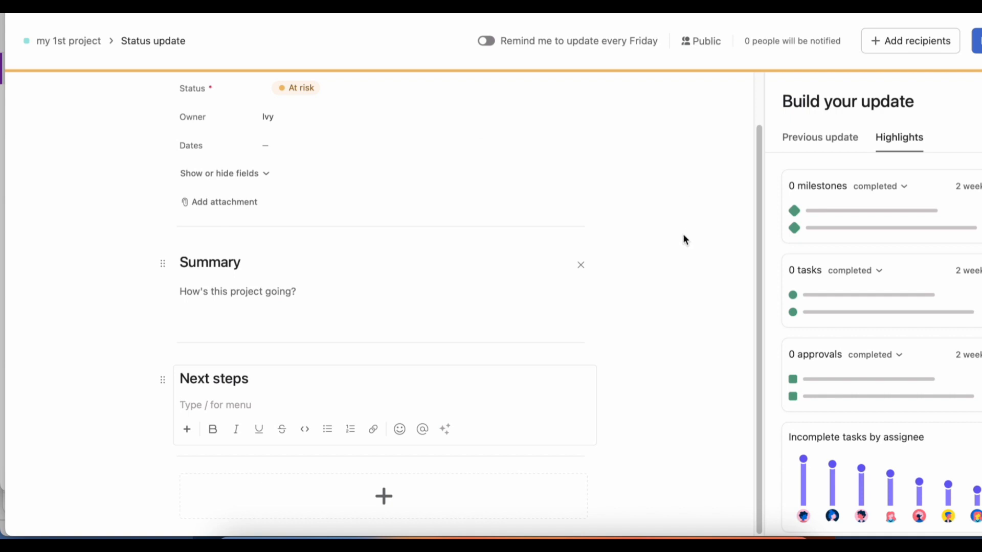
{"action": "scroll", "coordinate": [683, 251], "scroll_direction": "up", "scroll_amount": 2}
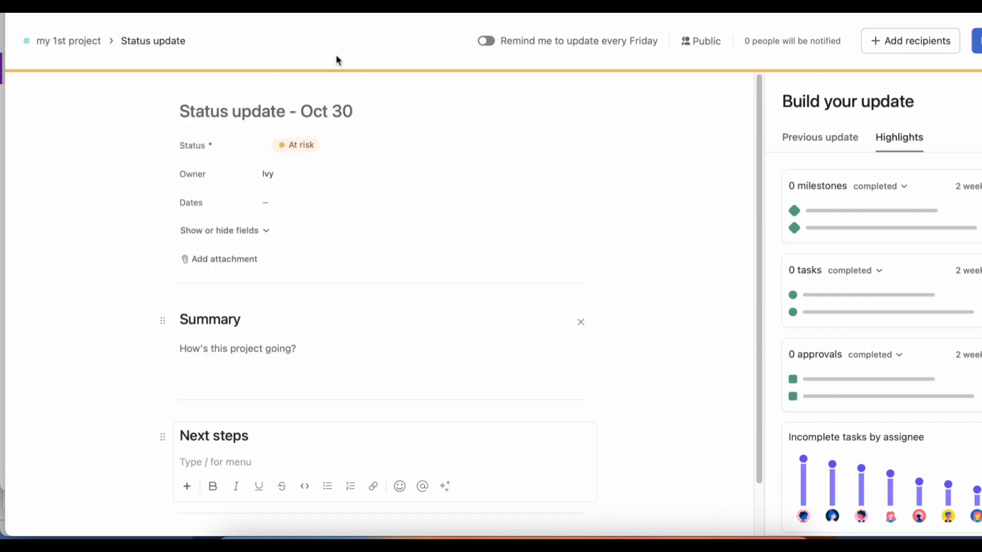
{"action": "left_click", "coordinate": [80, 42]}
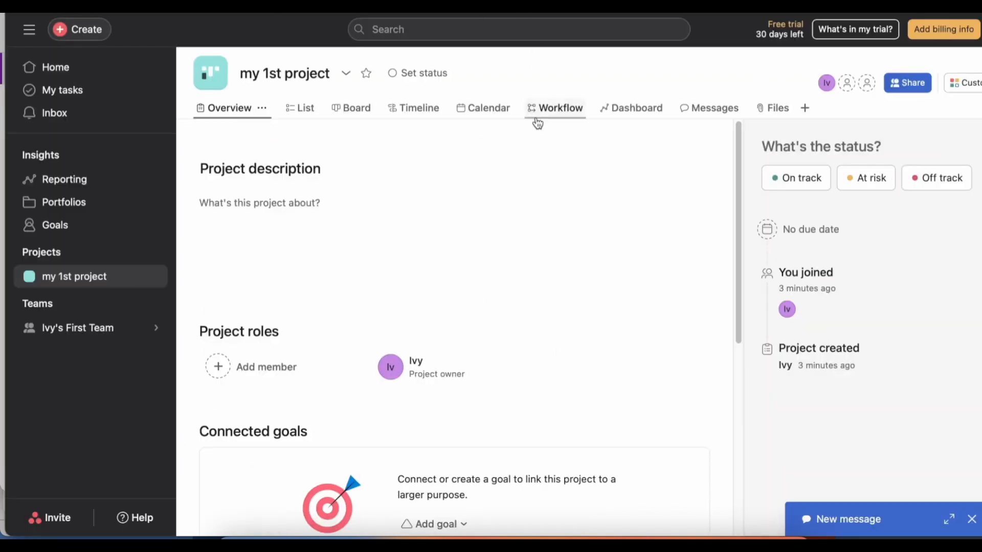
Show the board view of my 1st project.
{"action": "left_click", "coordinate": [606, 199]}
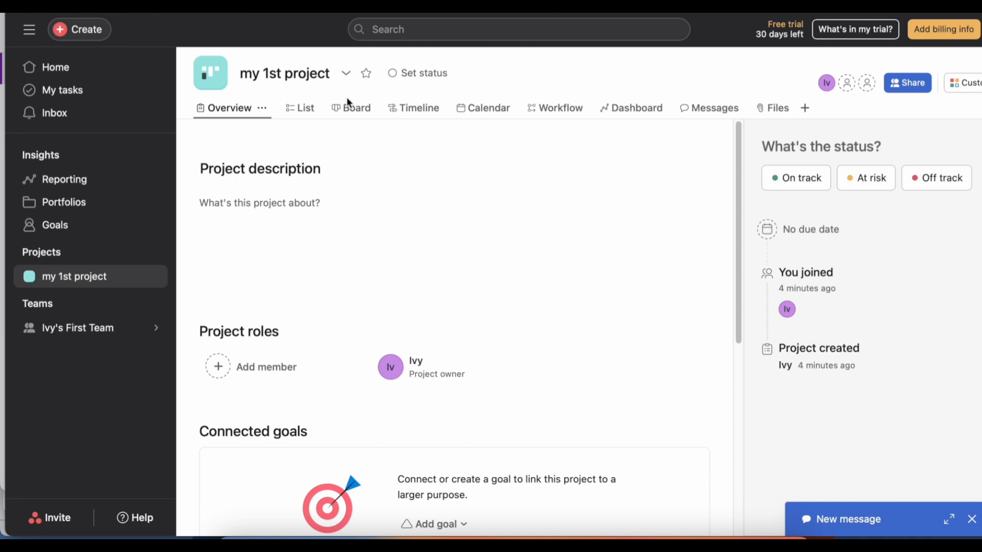
{"action": "left_click", "coordinate": [347, 113]}
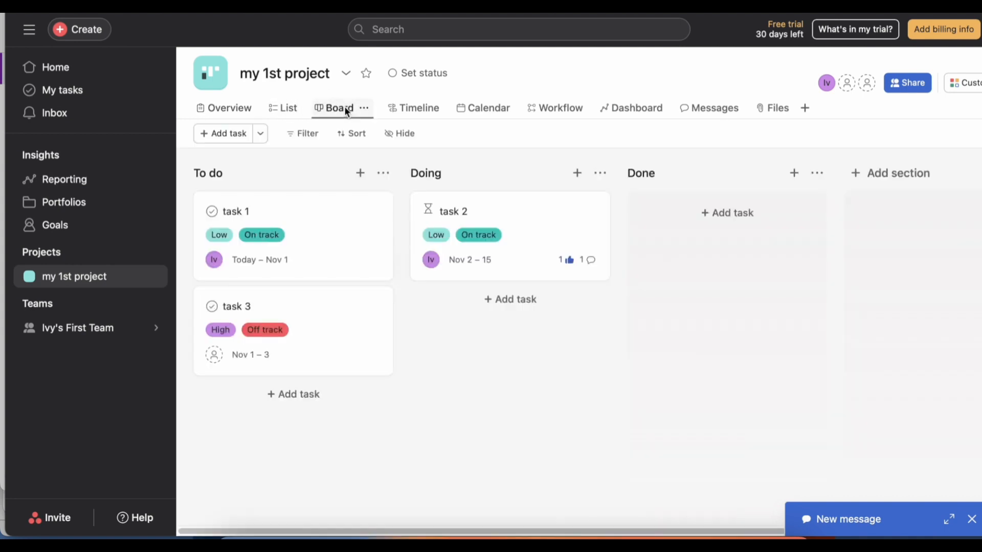